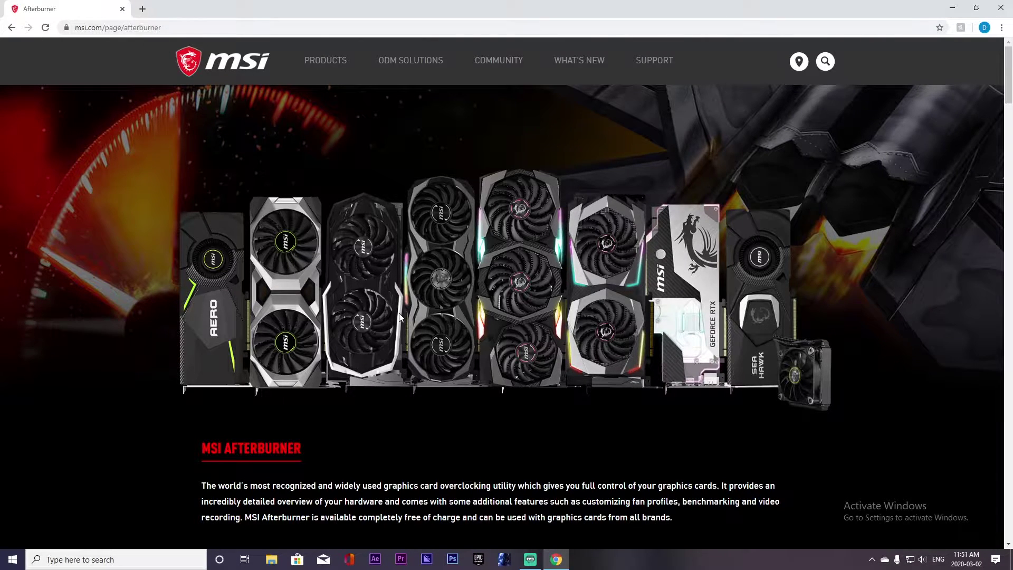
- Scroll the msi.com Afterburner page to the downloads for the utility, Android app and Remote Server
{"action": "scroll", "coordinate": [389, 308], "scroll_direction": "down", "scroll_amount": 1}
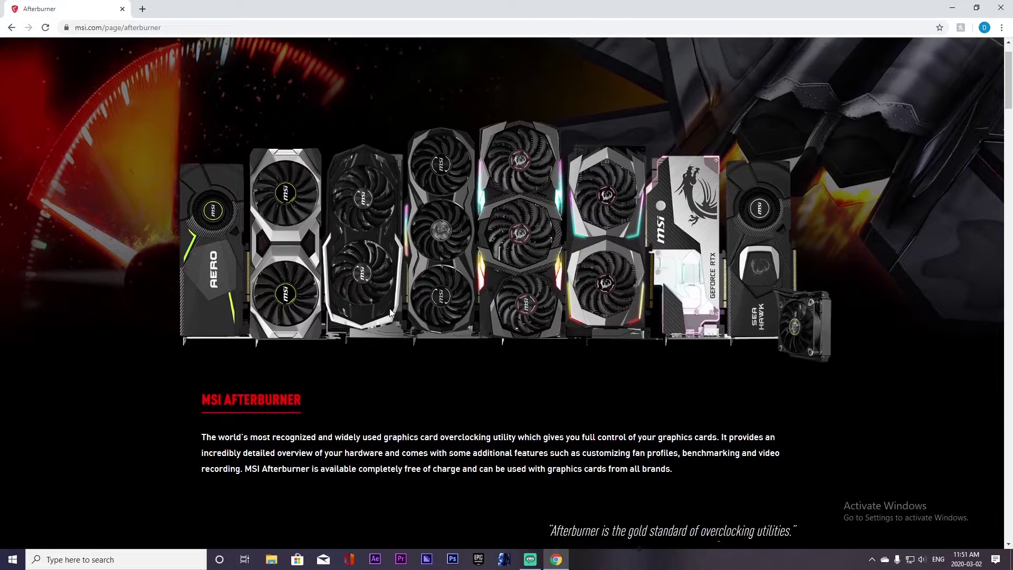
{"action": "scroll", "coordinate": [522, 280], "scroll_direction": "up", "scroll_amount": 1}
{"action": "scroll", "coordinate": [592, 370], "scroll_direction": "down", "scroll_amount": 3}
{"action": "scroll", "coordinate": [559, 369], "scroll_direction": "up", "scroll_amount": 3}
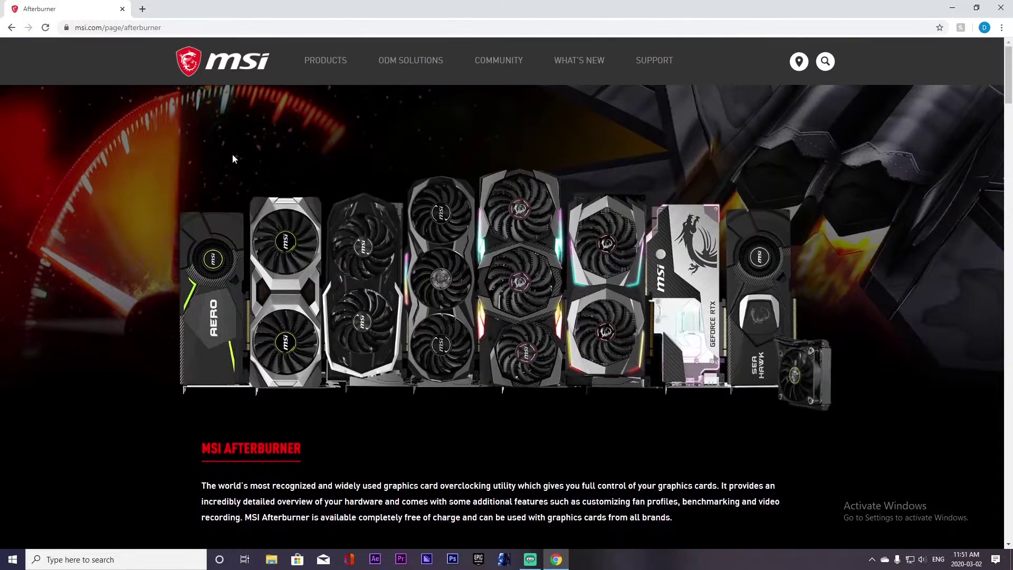
{"action": "scroll", "coordinate": [448, 309], "scroll_direction": "down", "scroll_amount": 10}
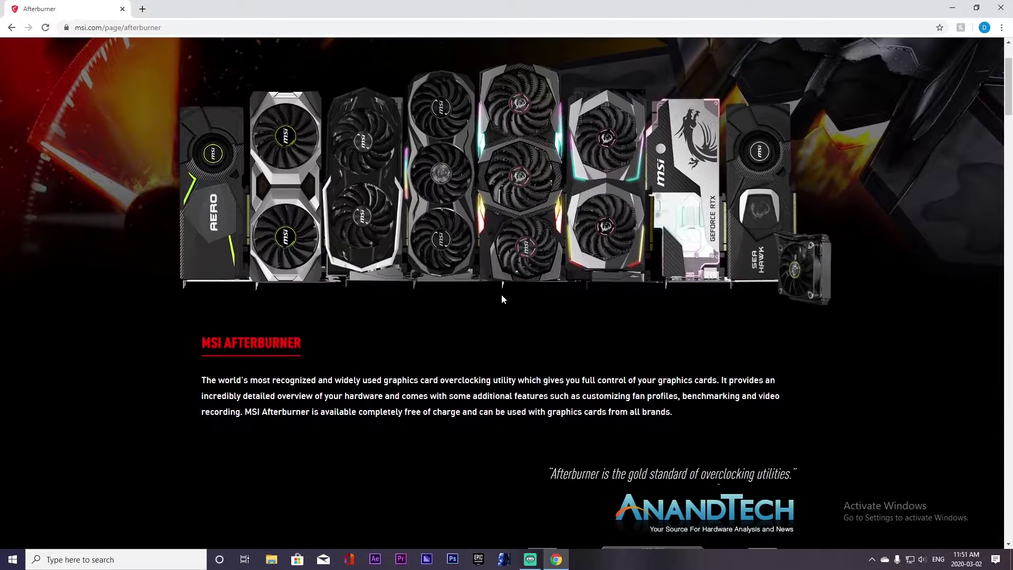
{"action": "scroll", "coordinate": [507, 311], "scroll_direction": "down", "scroll_amount": 20}
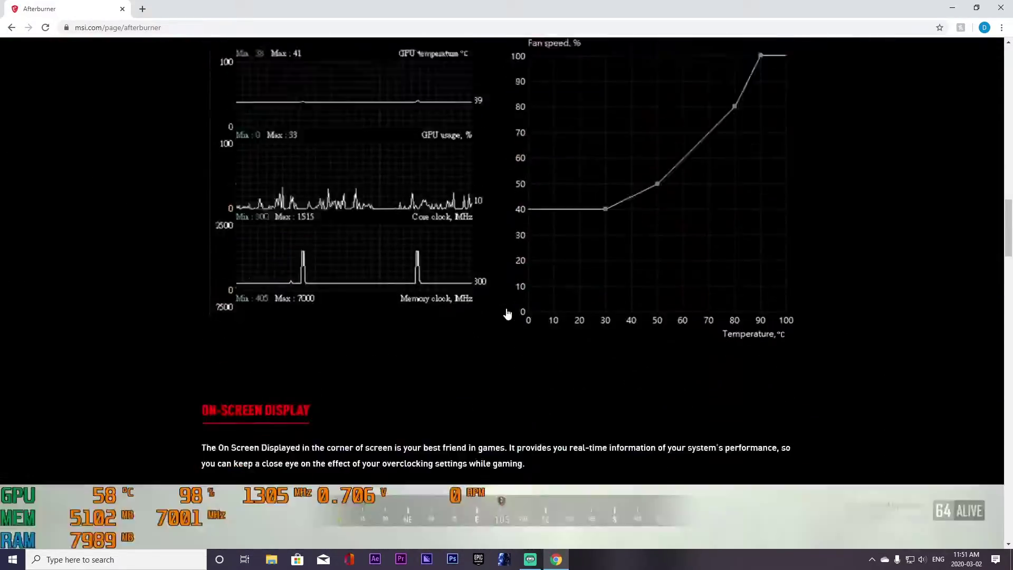
{"action": "scroll", "coordinate": [507, 312], "scroll_direction": "down", "scroll_amount": 10}
{"action": "scroll", "coordinate": [506, 316], "scroll_direction": "up", "scroll_amount": 3}
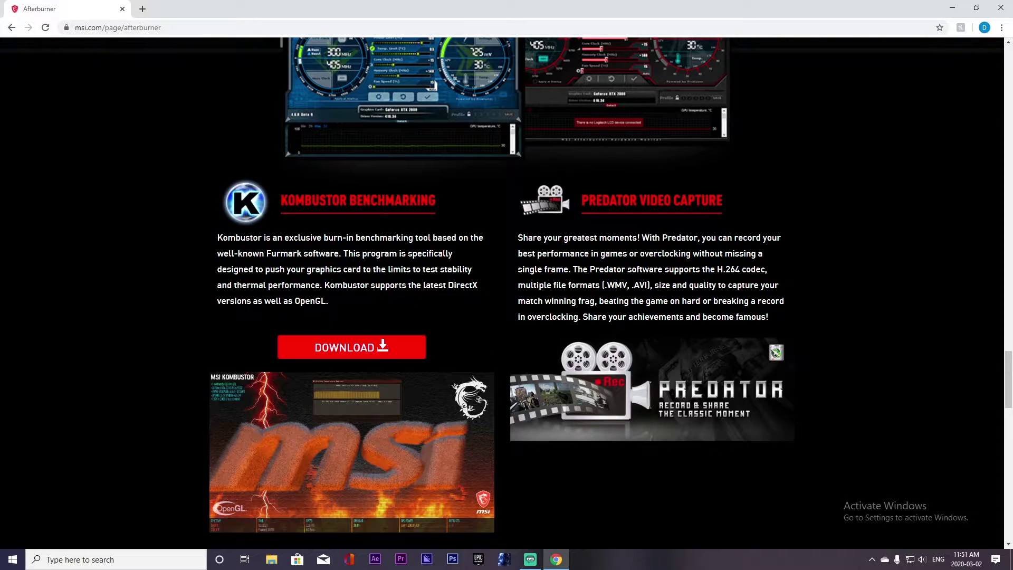
{"action": "scroll", "coordinate": [575, 396], "scroll_direction": "down", "scroll_amount": 20}
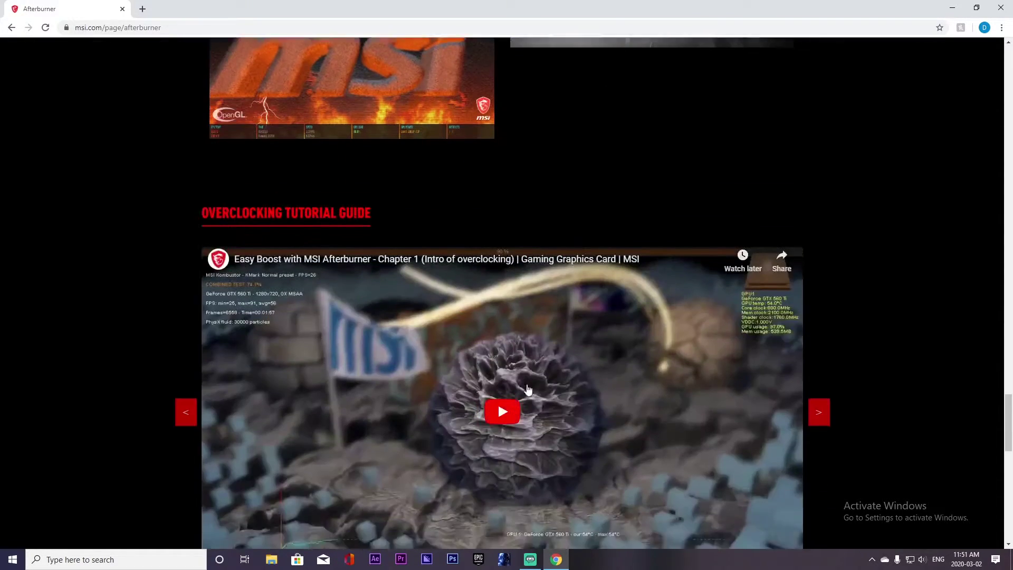
{"action": "scroll", "coordinate": [459, 359], "scroll_direction": "up", "scroll_amount": 6}
{"action": "scroll", "coordinate": [343, 422], "scroll_direction": "down", "scroll_amount": 6}
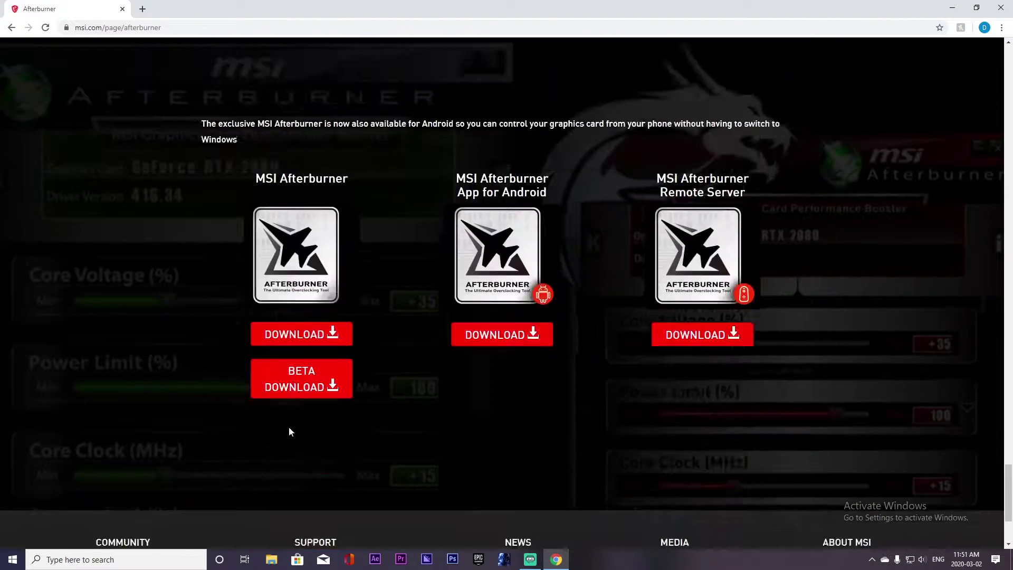
{"action": "scroll", "coordinate": [237, 343], "scroll_direction": "up", "scroll_amount": 3}
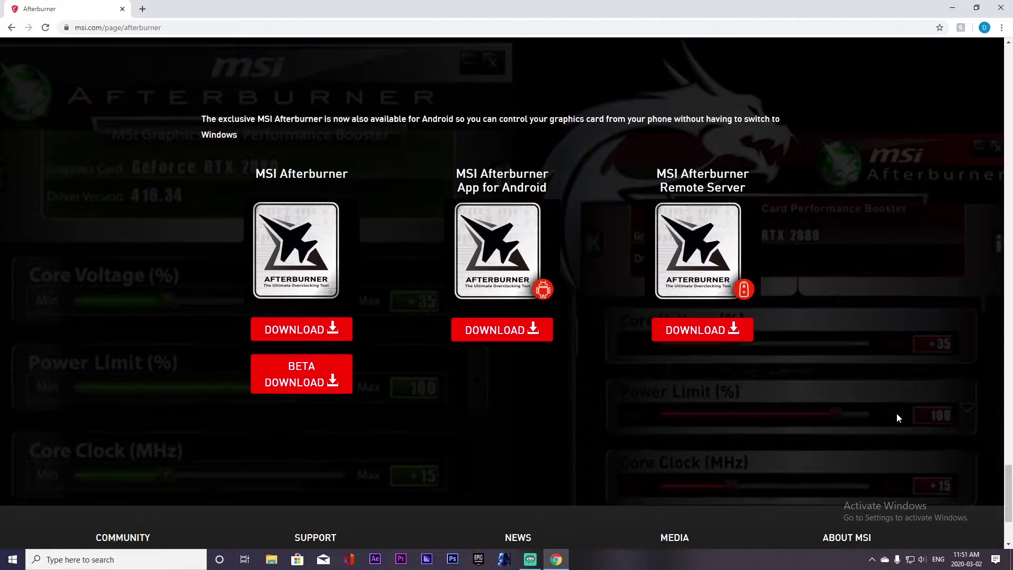
- Minimise Chrome, open MSI Afterburner from the system tray and position its window on the desktop
{"action": "left_click", "coordinate": [952, 7]}
{"action": "left_click", "coordinate": [872, 560]}
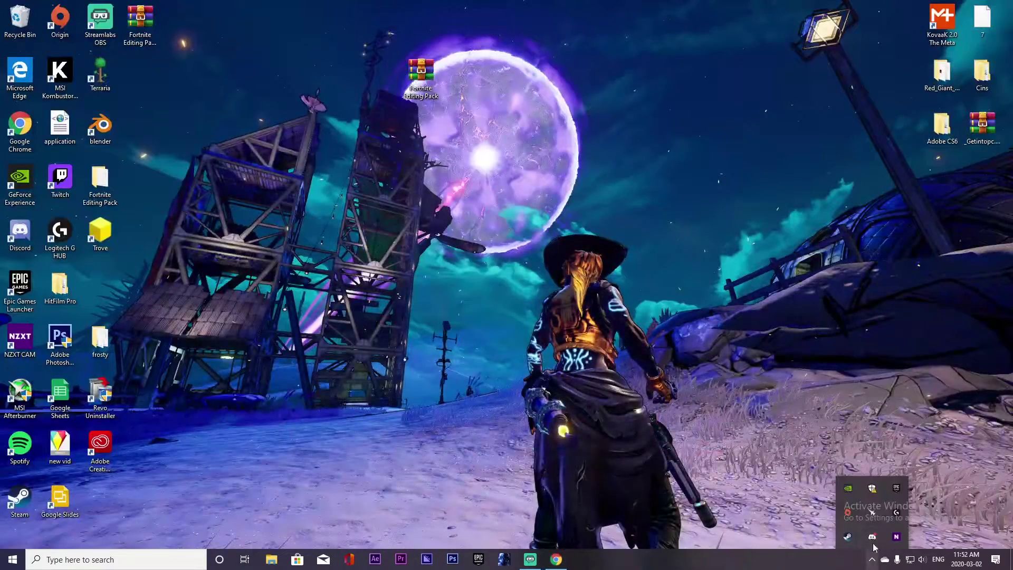
{"action": "left_click", "coordinate": [872, 512]}
{"action": "left_click_drag", "start_coordinate": [574, 140], "coordinate": [551, 142]}
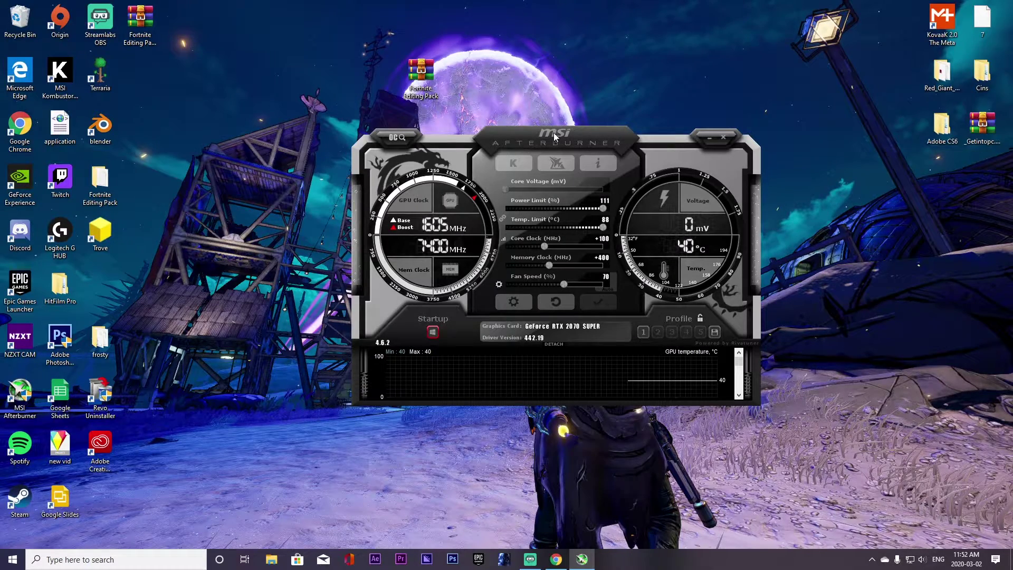
{"action": "left_click_drag", "start_coordinate": [552, 142], "coordinate": [515, 132]}
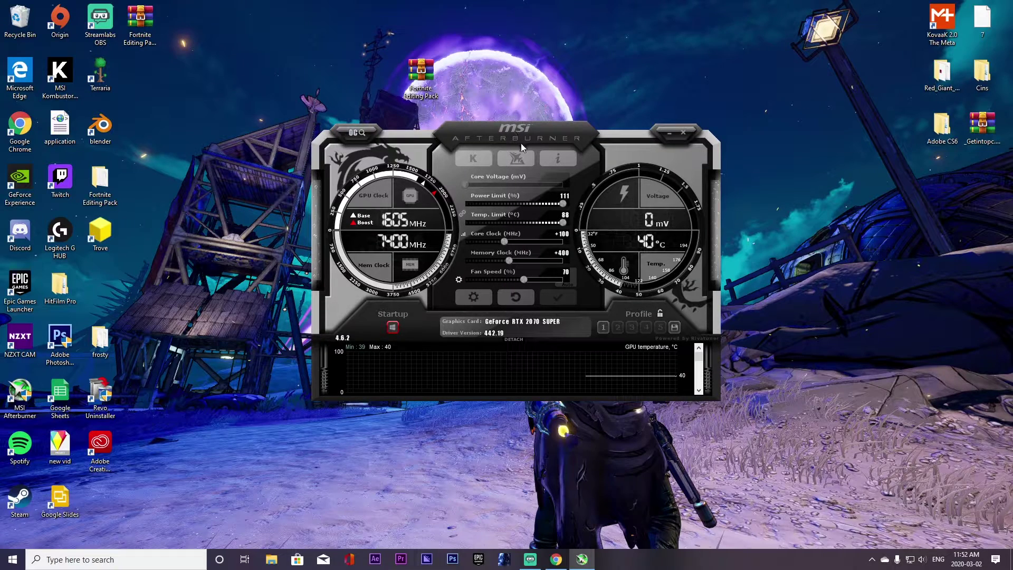
{"action": "left_click_drag", "start_coordinate": [515, 125], "coordinate": [527, 138]}
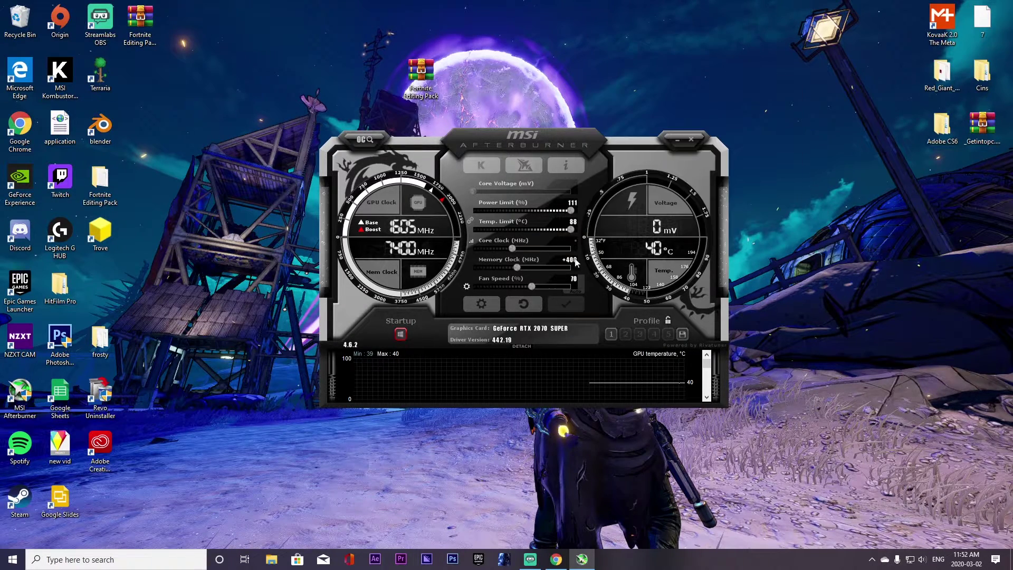
- Reset both the Core Clock and Memory Clock offsets to +0
{"action": "type", "text": "0"}
{"action": "key", "text": "Return"}
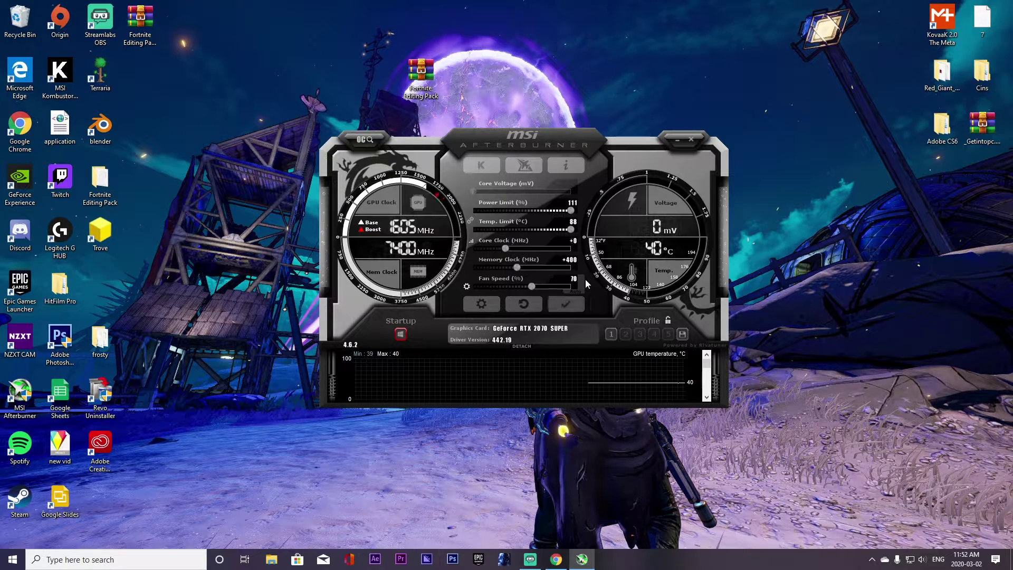
{"action": "left_click", "coordinate": [575, 260]}
{"action": "type", "text": "0"}
{"action": "key", "text": "Return"}
{"action": "left_click_drag", "start_coordinate": [518, 137], "coordinate": [516, 128]}
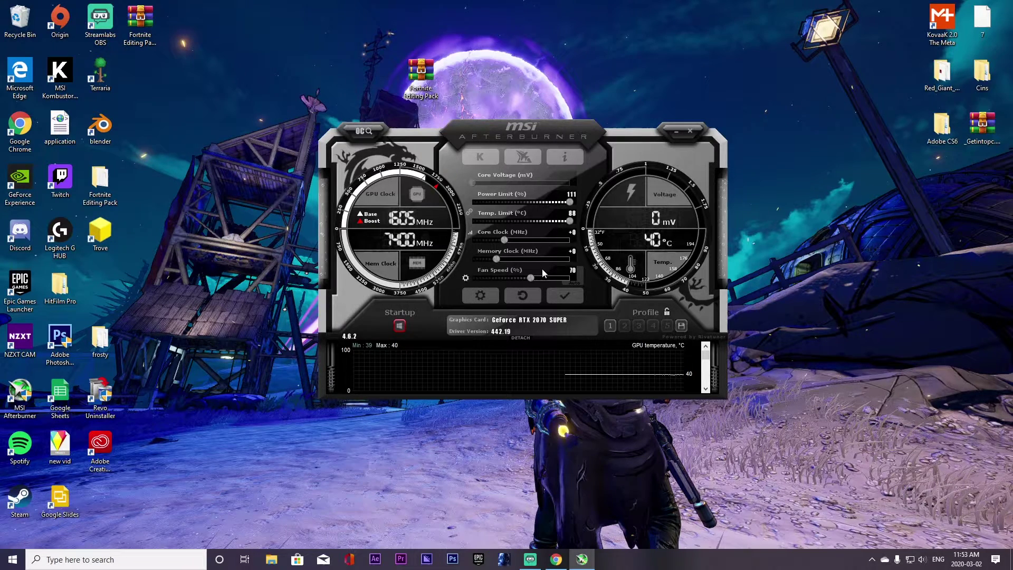
- Apply a +20 core clock offset and launch MSI Kombustor from Afterburner
{"action": "mouse_move", "coordinate": [573, 237]}
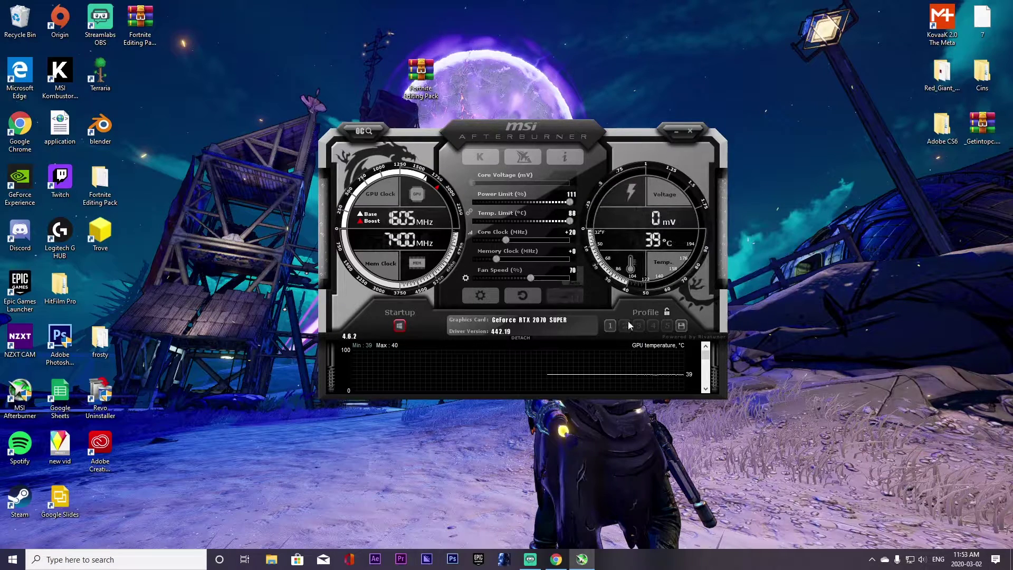
{"action": "left_click", "coordinate": [609, 326]}
{"action": "left_click", "coordinate": [872, 559]}
{"action": "left_click", "coordinate": [872, 560]}
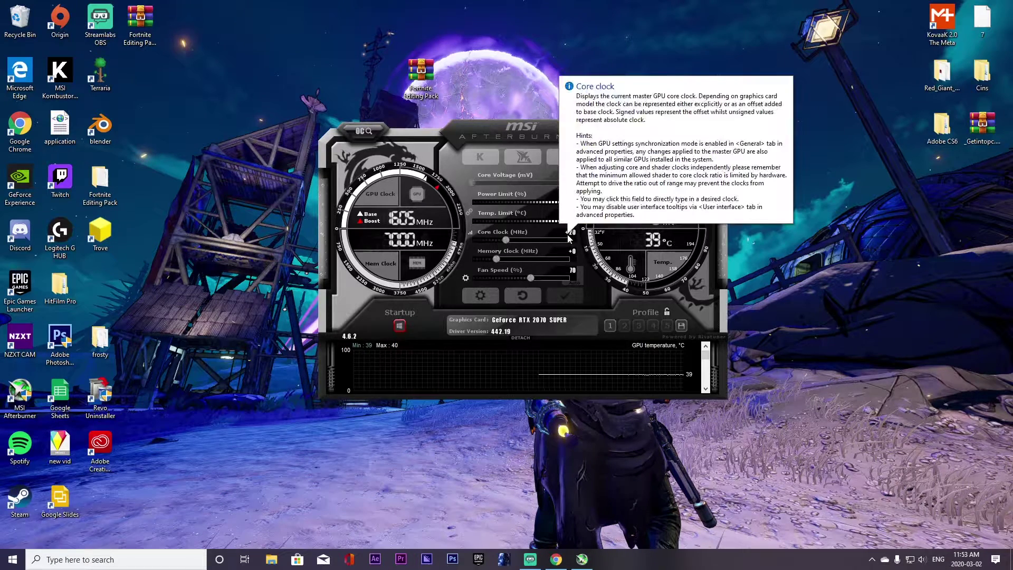
{"action": "left_click", "coordinate": [480, 159]}
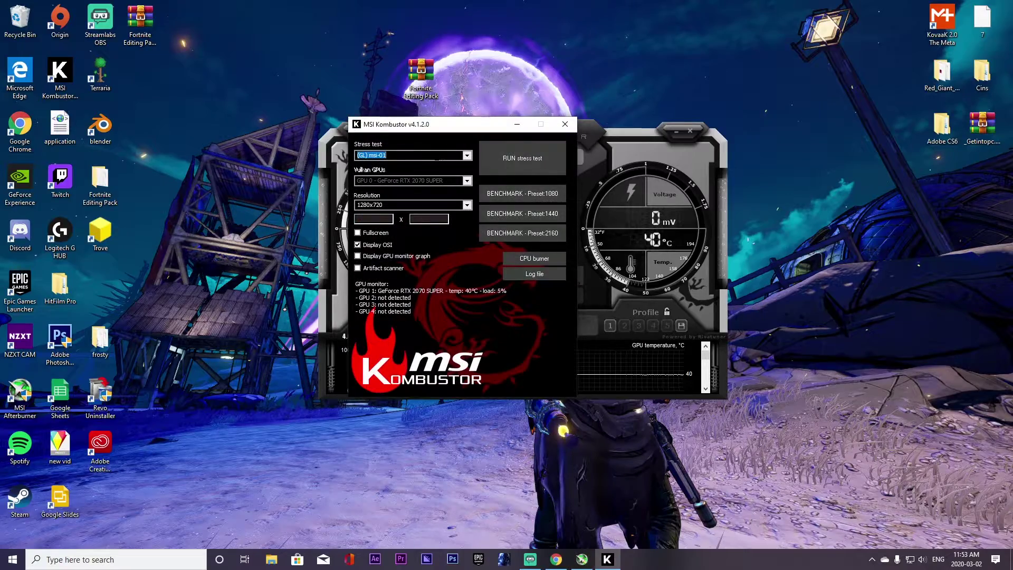
- Close the pop-up web page and run the (GL) FurMark-Donut stress test
{"action": "key", "text": "alt+F4"}
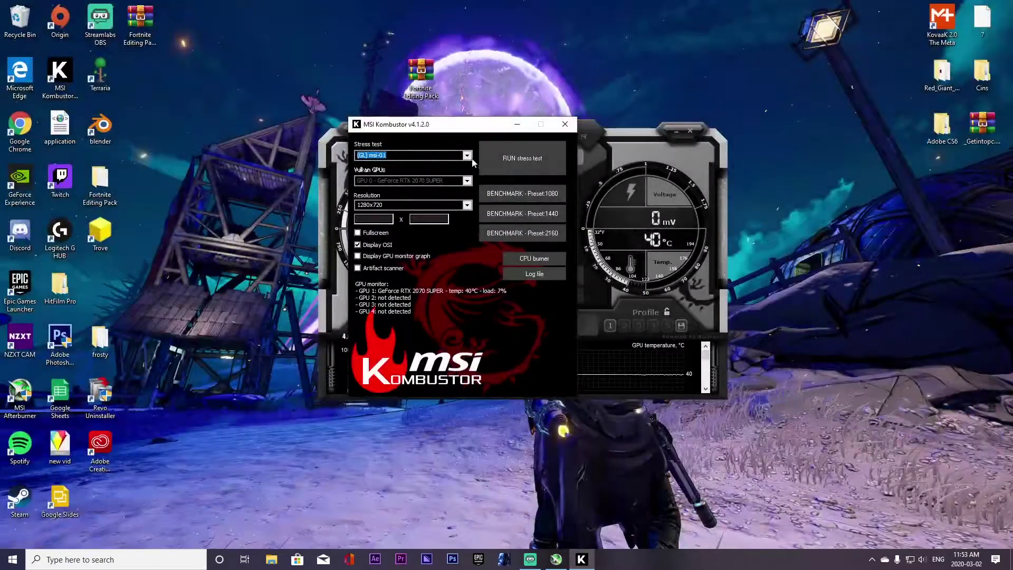
{"action": "left_click", "coordinate": [468, 156]}
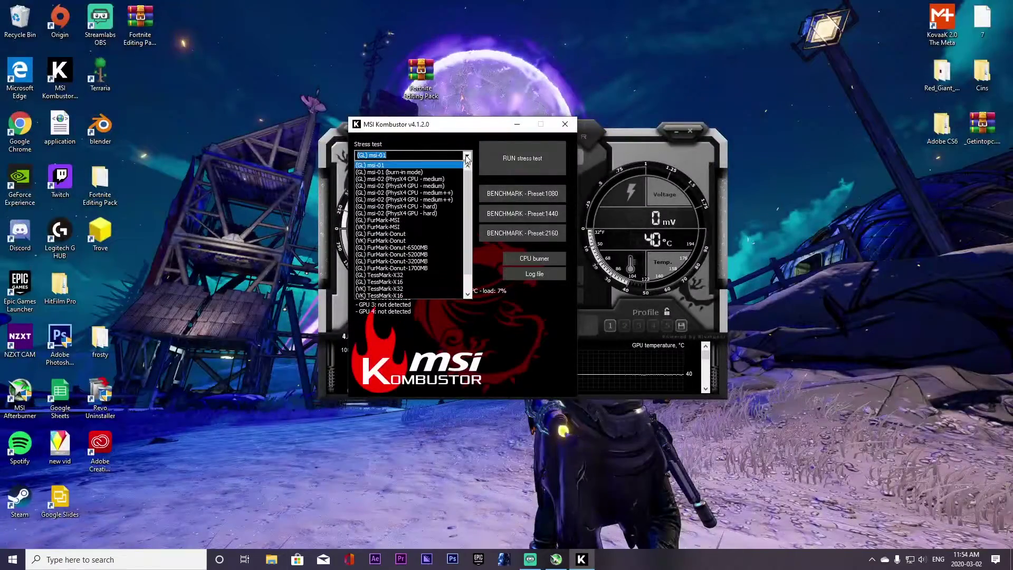
{"action": "left_click", "coordinate": [415, 236]}
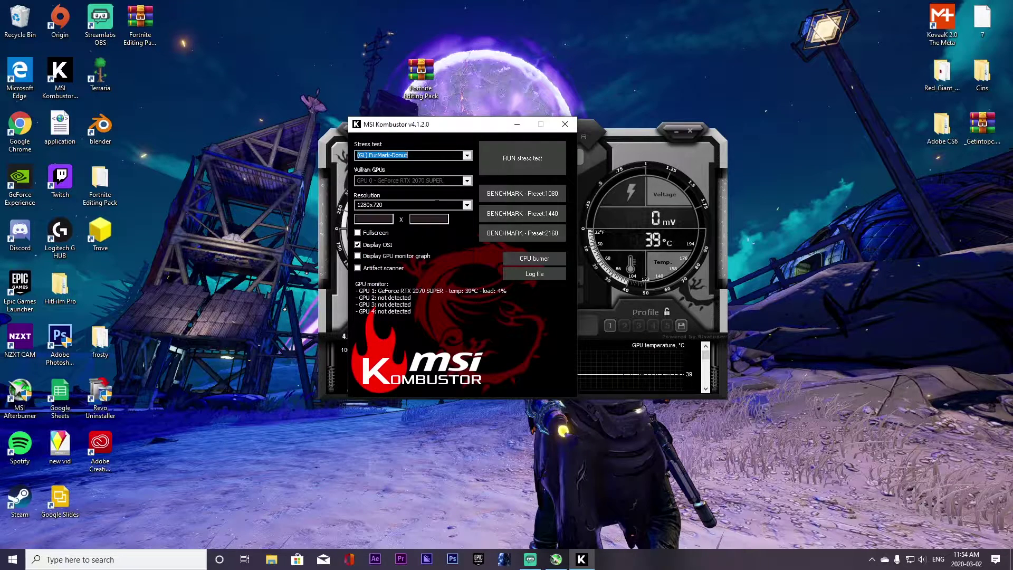
{"action": "left_click", "coordinate": [503, 158]}
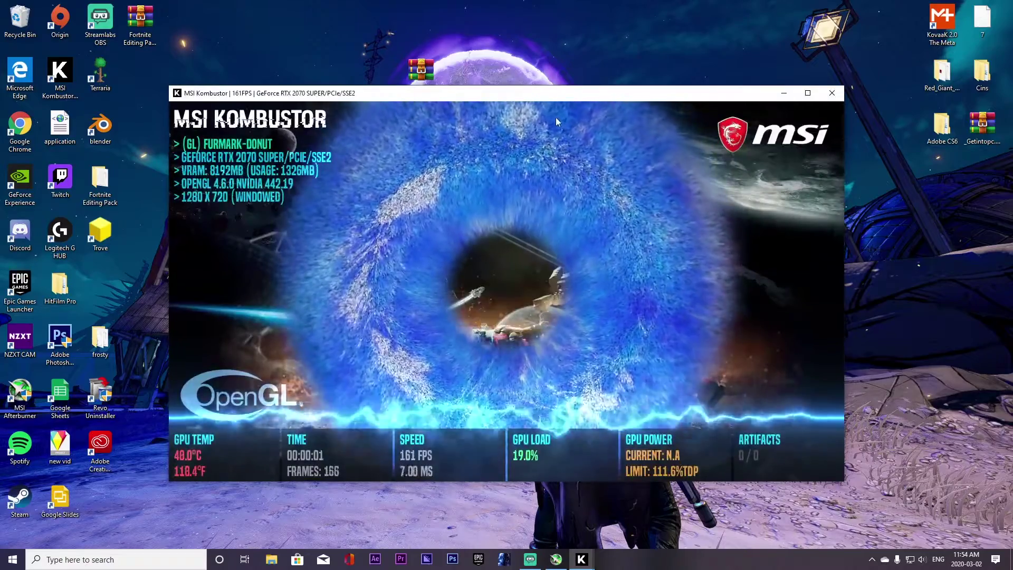
- Arrange the render window and Afterburner so both are visible during the test
{"action": "left_click_drag", "start_coordinate": [697, 99], "coordinate": [647, 184]}
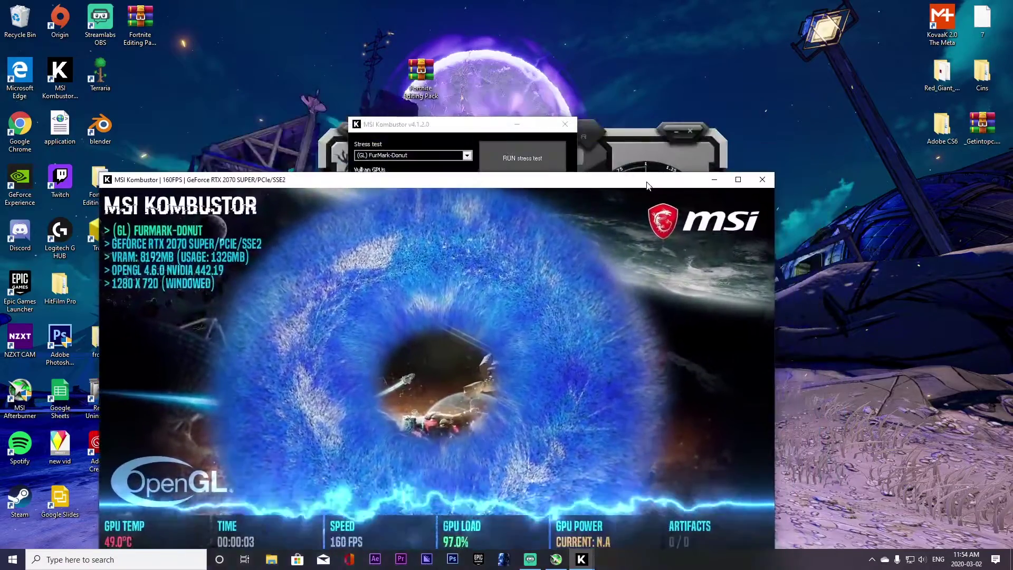
{"action": "left_click_drag", "start_coordinate": [594, 127], "coordinate": [817, 71]}
{"action": "left_click", "coordinate": [521, 183]}
{"action": "left_click_drag", "start_coordinate": [520, 183], "coordinate": [529, 66]}
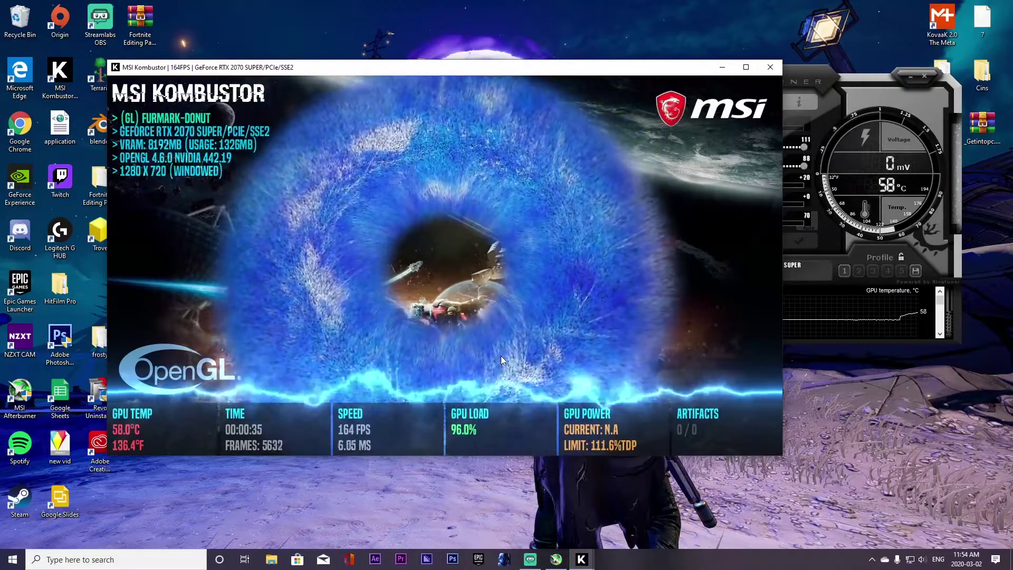
- Shift the render window left while FurMark-Donut runs past one minute at 62 °C
{"action": "left_click_drag", "start_coordinate": [604, 71], "coordinate": [546, 87]}
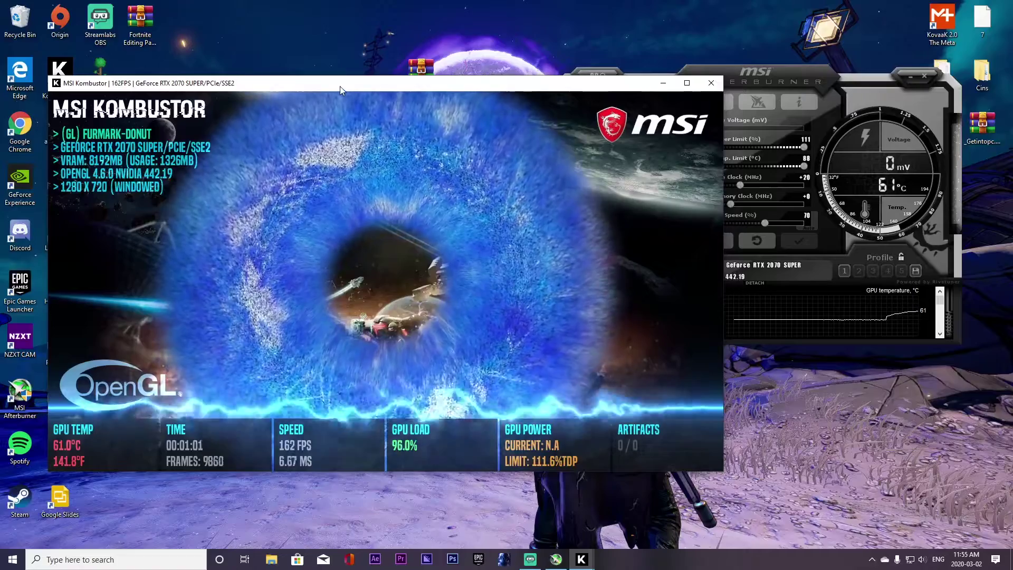
{"action": "left_click_drag", "start_coordinate": [340, 86], "coordinate": [332, 87]}
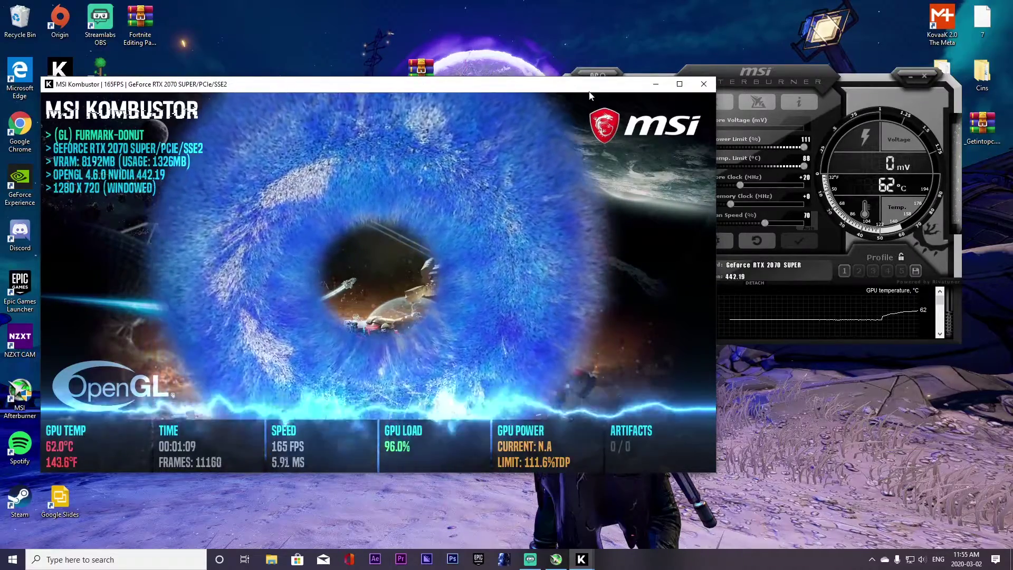
- Stop the FurMark-Donut test, run it once more, then close its render window
{"action": "key", "text": "Escape"}
{"action": "left_click_drag", "start_coordinate": [746, 79], "coordinate": [751, 85]}
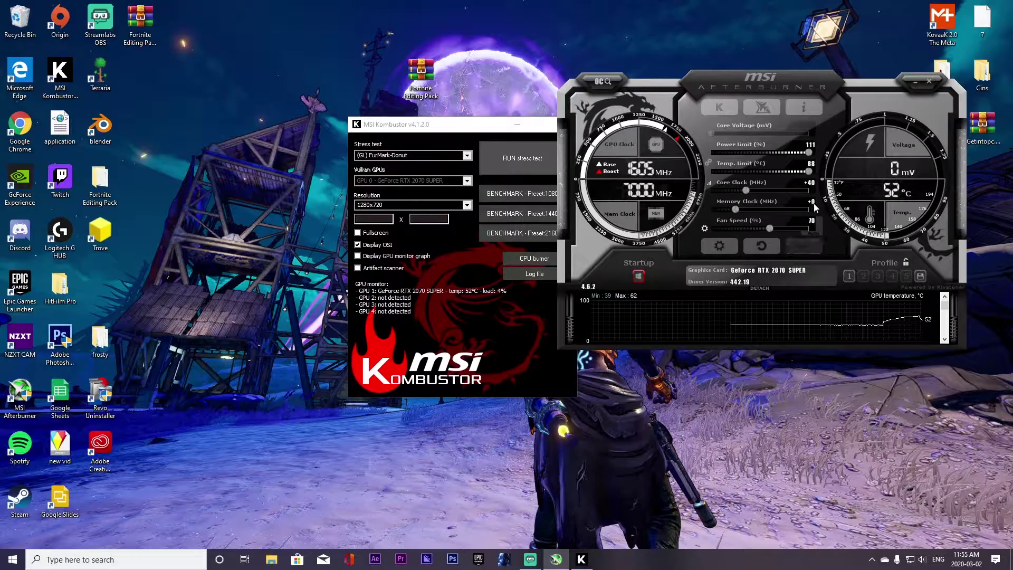
{"action": "left_click", "coordinate": [495, 161]}
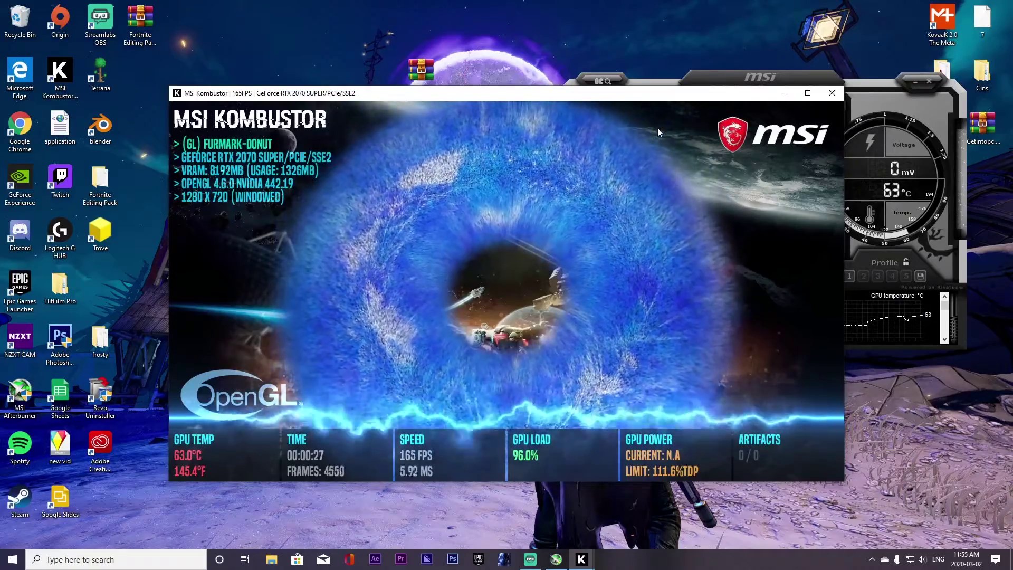
{"action": "left_click_drag", "start_coordinate": [636, 98], "coordinate": [577, 113]}
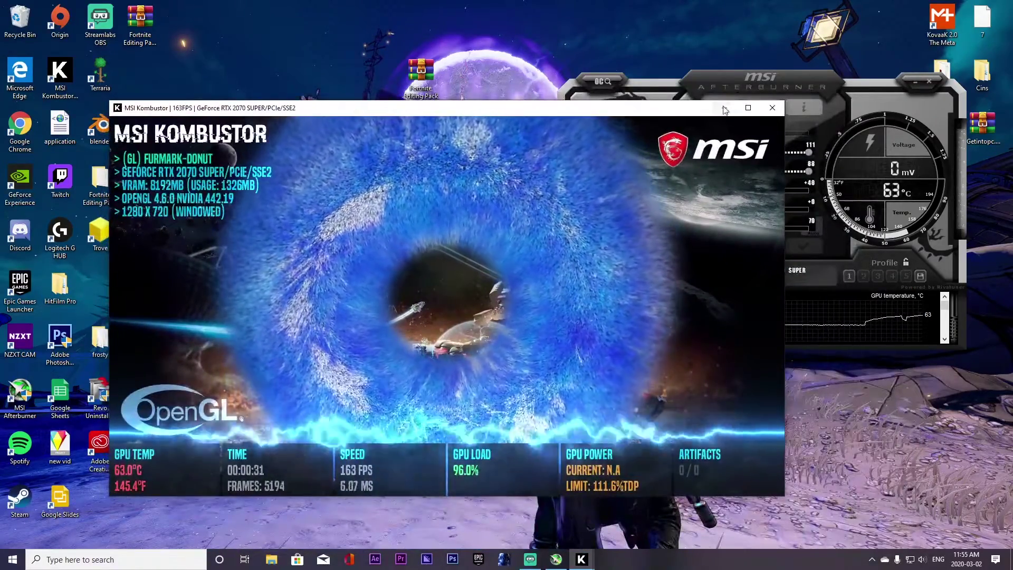
{"action": "left_click", "coordinate": [724, 109]}
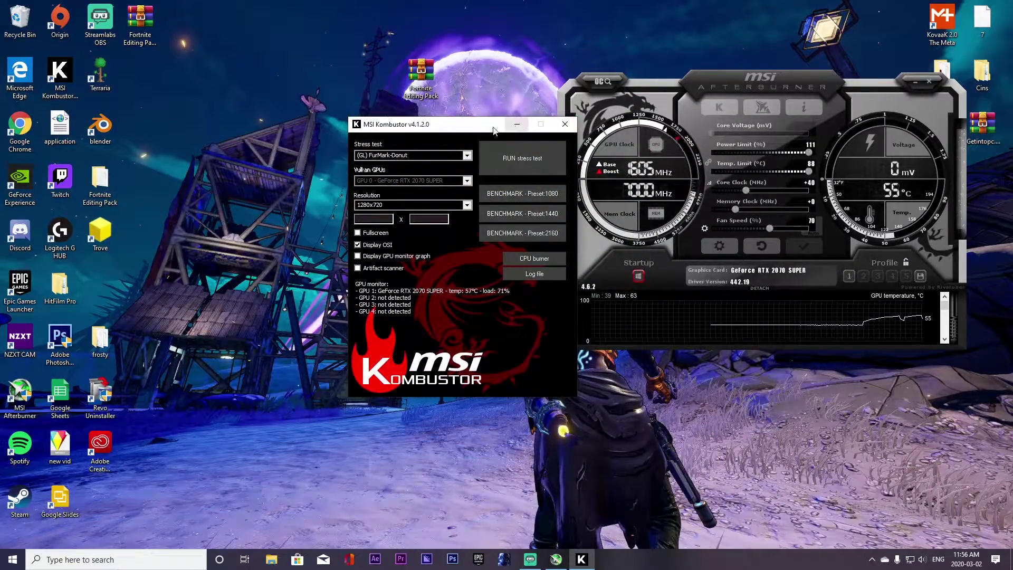
- Move the Kombustor launcher left, clear of the Afterburner panel
{"action": "left_click_drag", "start_coordinate": [494, 130], "coordinate": [442, 127]}
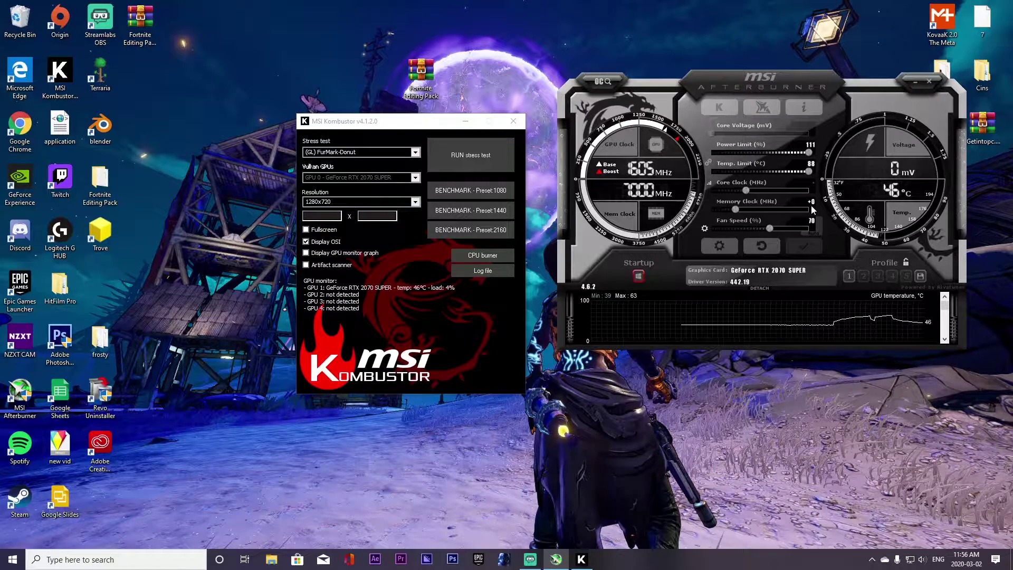
- Apply a +160 core clock offset and start the FurMark-Donut stress test
{"action": "key", "text": "Return"}
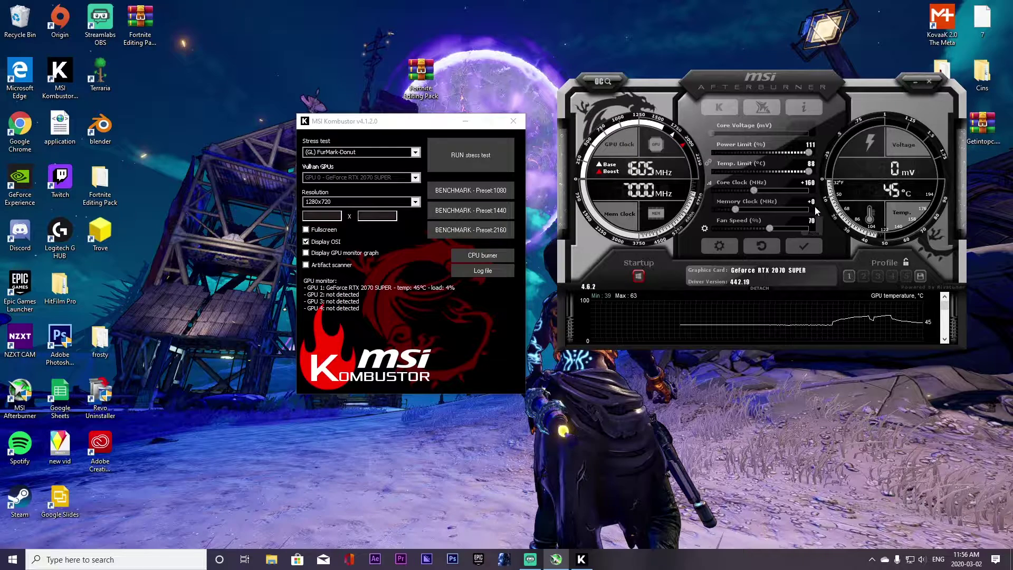
{"action": "left_click", "coordinate": [803, 248]}
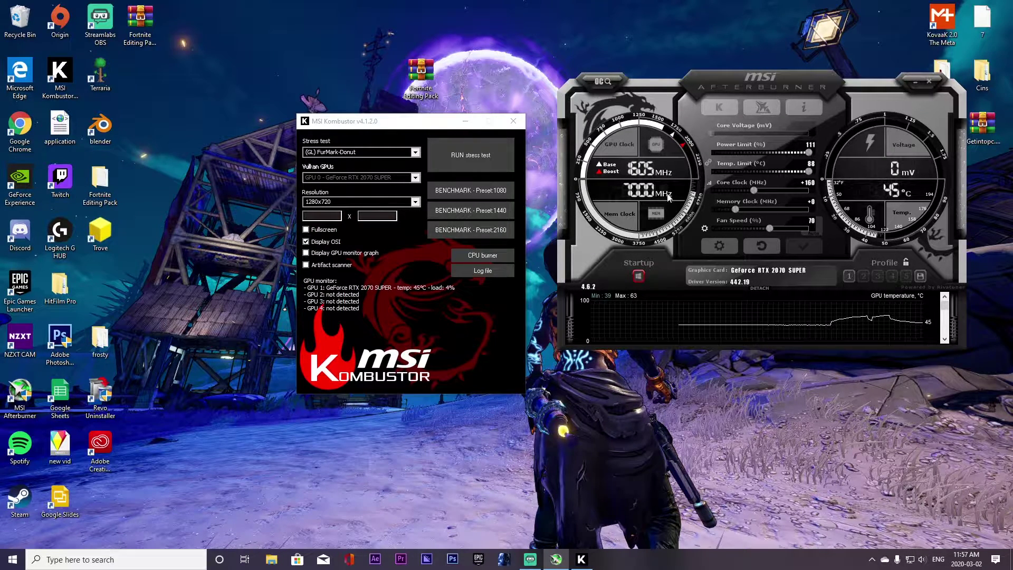
{"action": "left_click", "coordinate": [477, 166]}
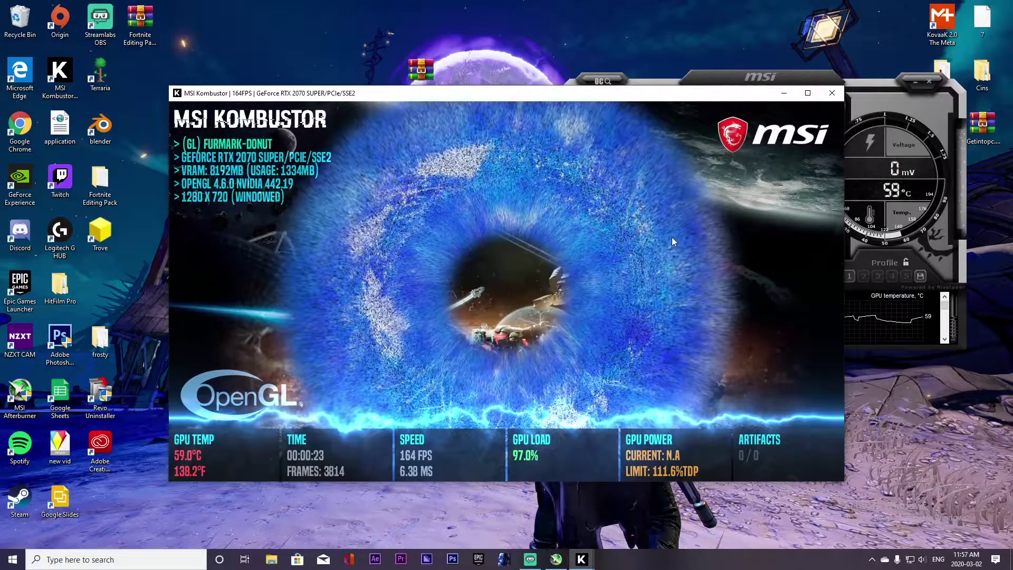
- Quit Kombustor, apply a +100 core clock offset, and relaunch Kombustor
{"action": "key", "text": "Escape"}
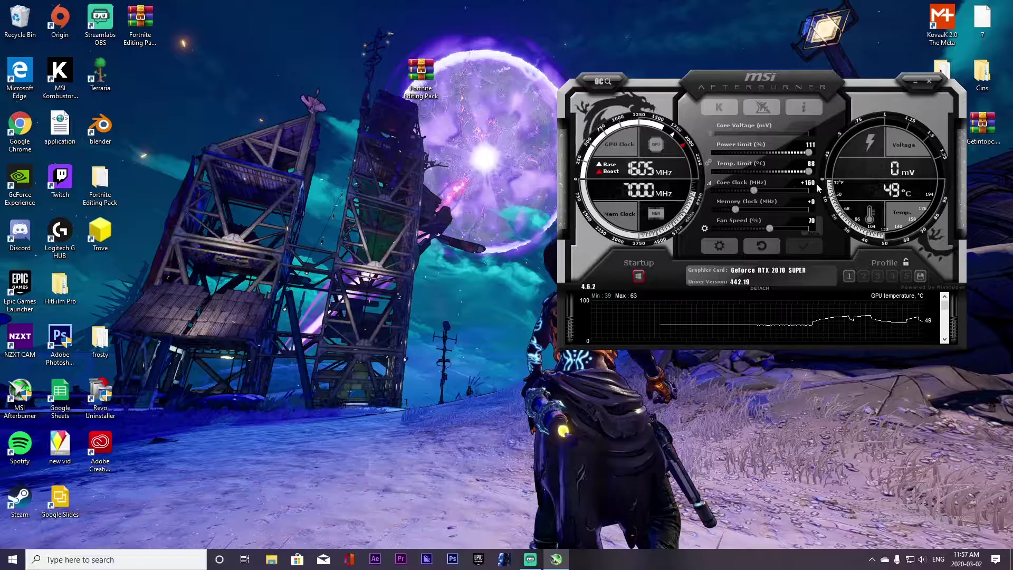
{"action": "mouse_move", "coordinate": [813, 187]}
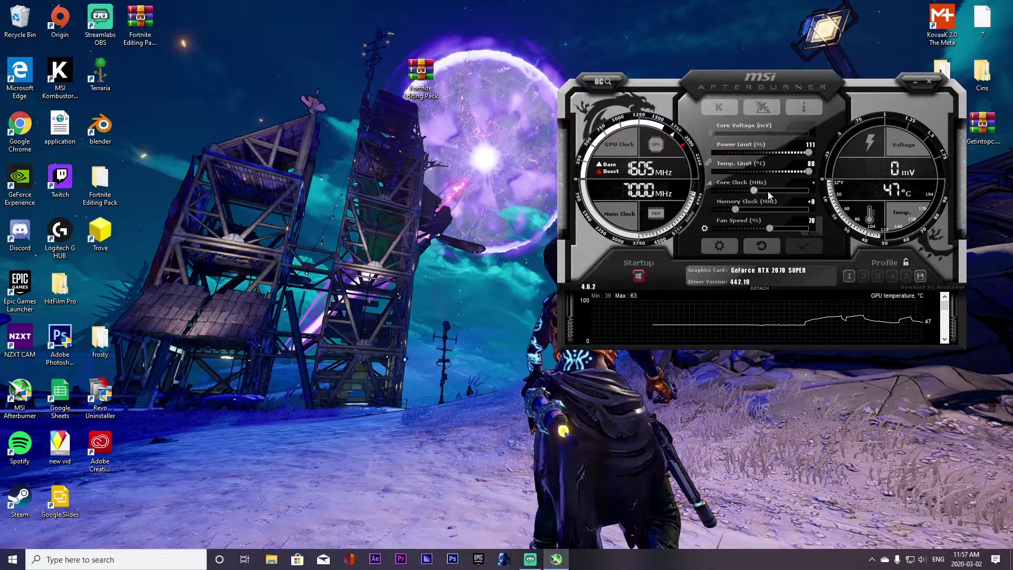
{"action": "mouse_move", "coordinate": [767, 191]}
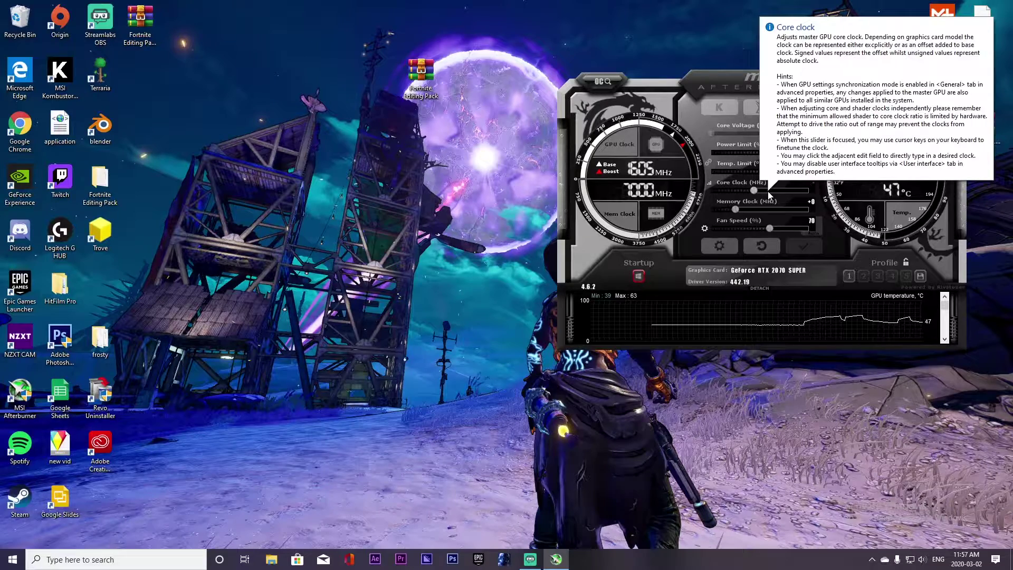
{"action": "type", "text": "100"}
{"action": "key", "text": "Return"}
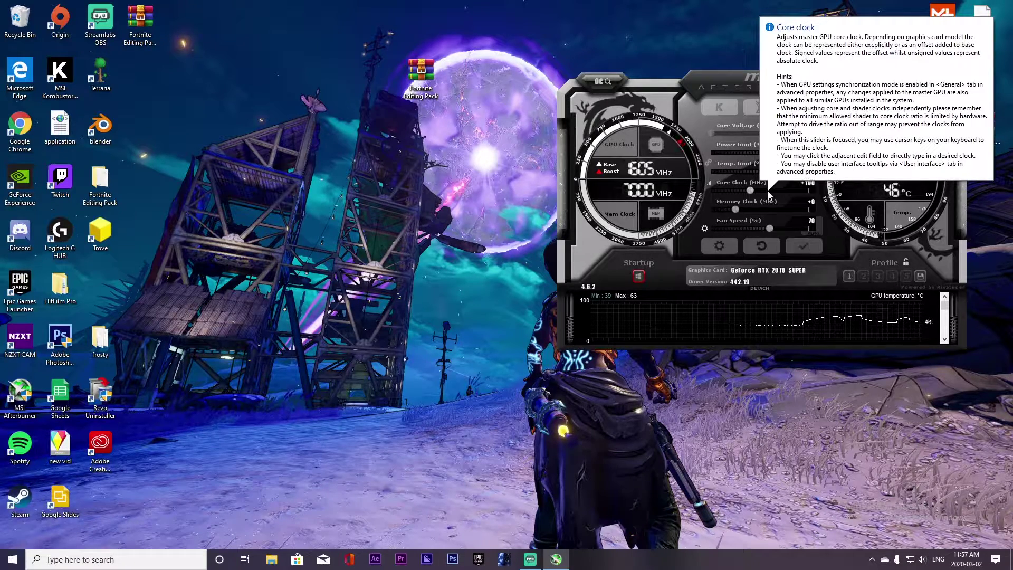
{"action": "left_click", "coordinate": [804, 247]}
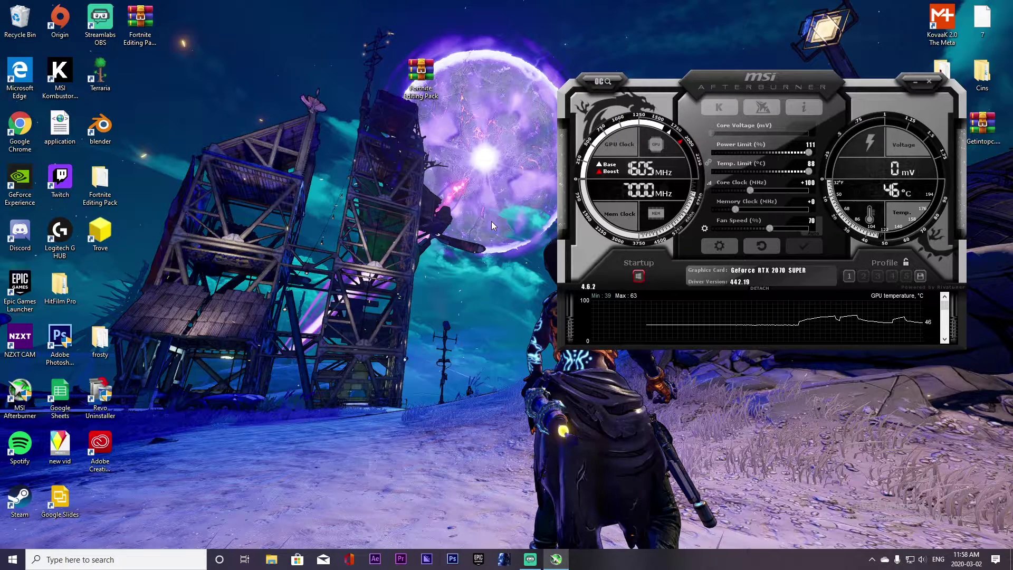
{"action": "left_click", "coordinate": [726, 108]}
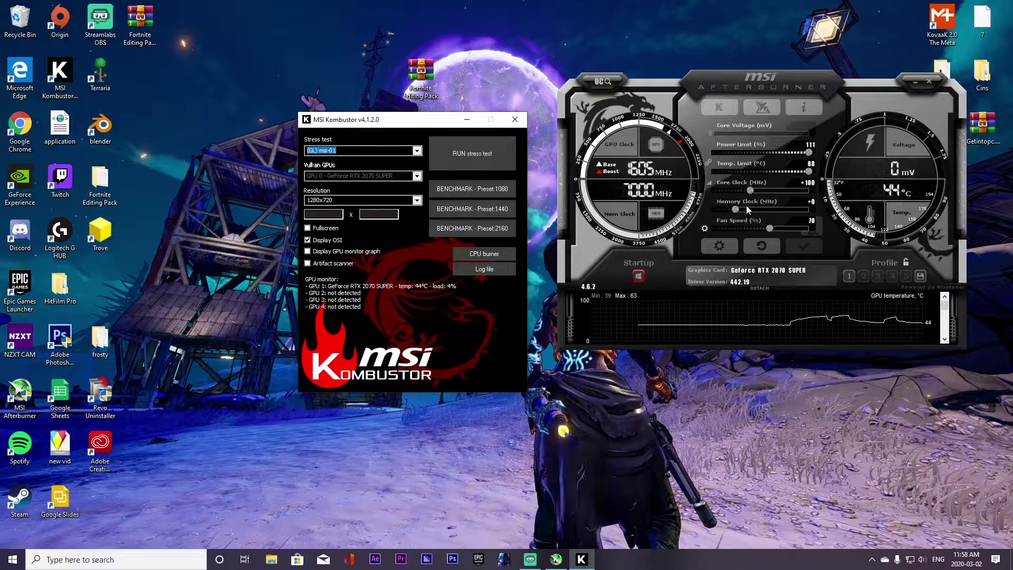
- Apply a +100 memory clock offset, then run the MSI-01 stress test and quit it
{"action": "left_click", "coordinate": [812, 204]}
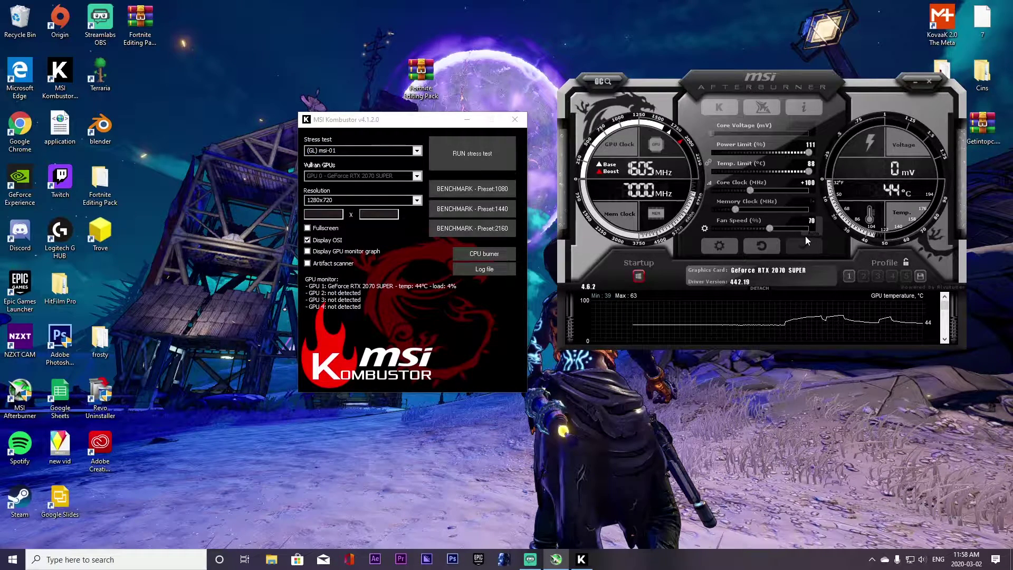
{"action": "type", "text": "100"}
{"action": "key", "text": "Return"}
{"action": "left_click", "coordinate": [805, 246]}
{"action": "left_click", "coordinate": [469, 153]}
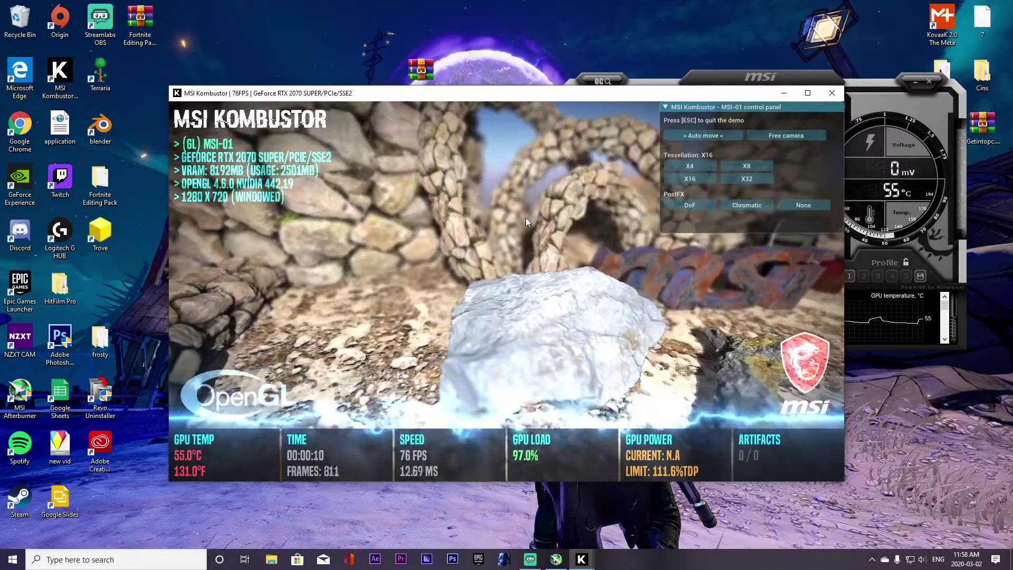
{"action": "key", "text": "Escape"}
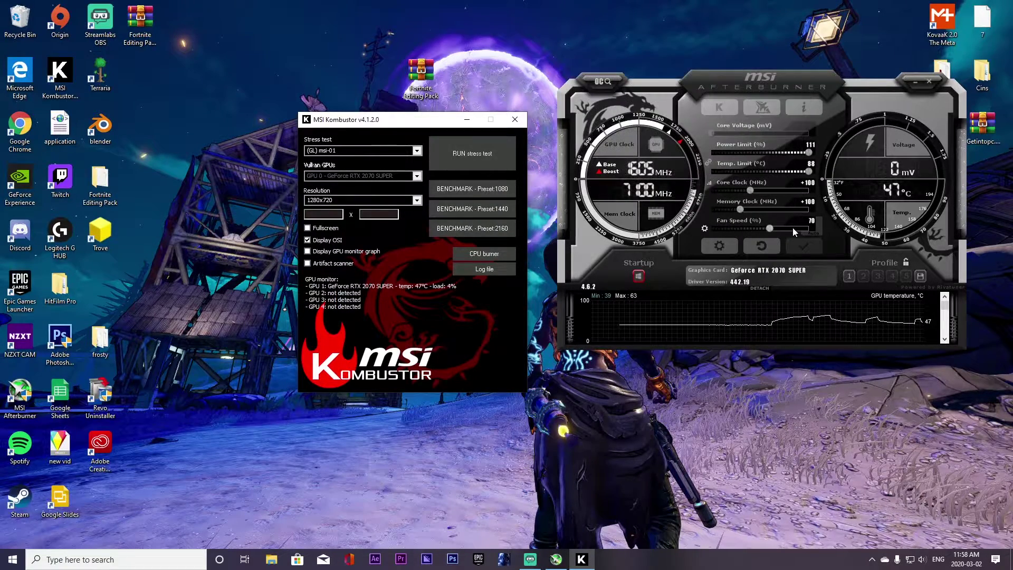
- Raise the memory clock offset to +400 and launch another MSI-01 stress test
{"action": "mouse_move", "coordinate": [793, 227]}
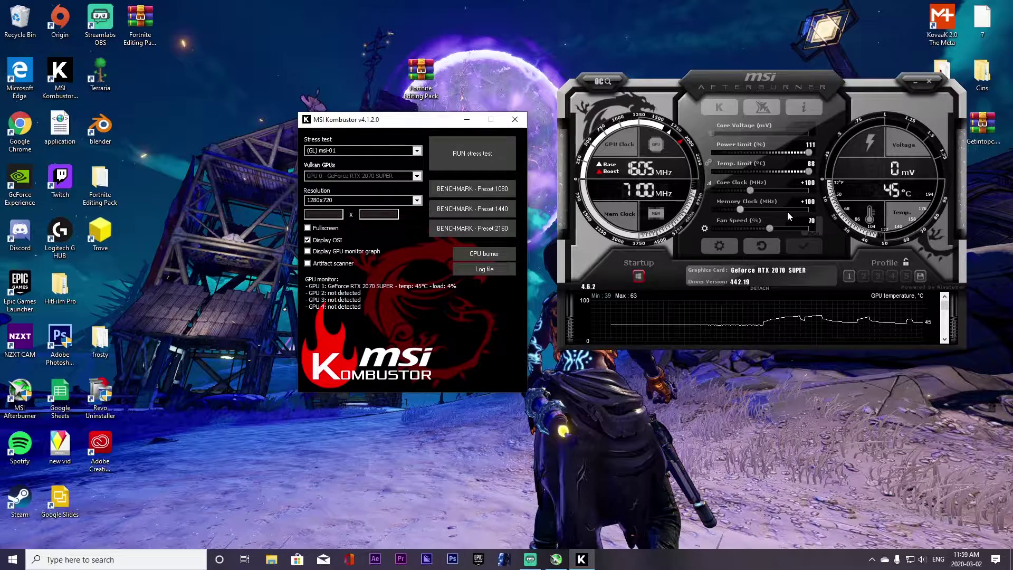
{"action": "left_click", "coordinate": [812, 208]}
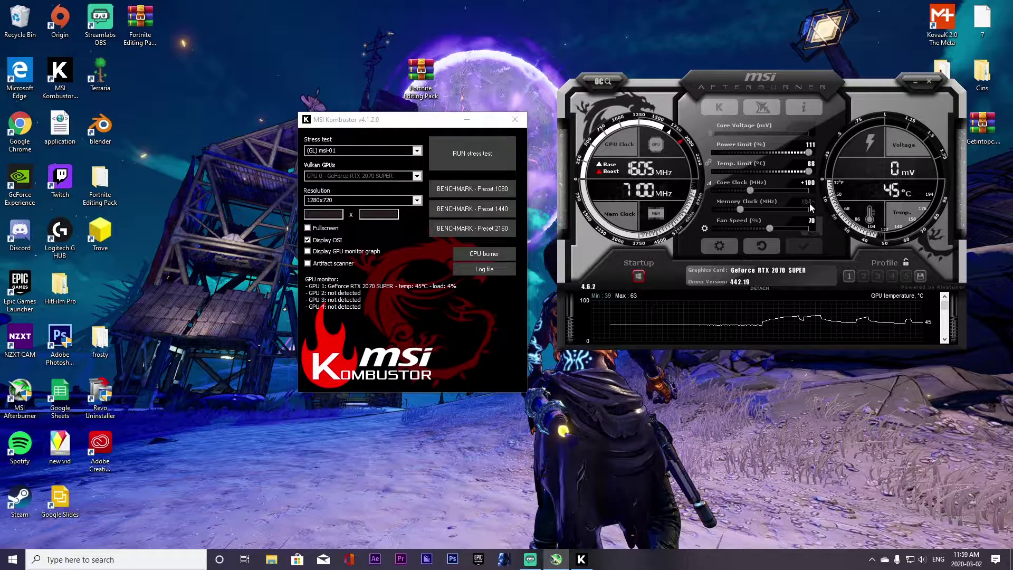
{"action": "type", "text": "400"}
{"action": "key", "text": "Return"}
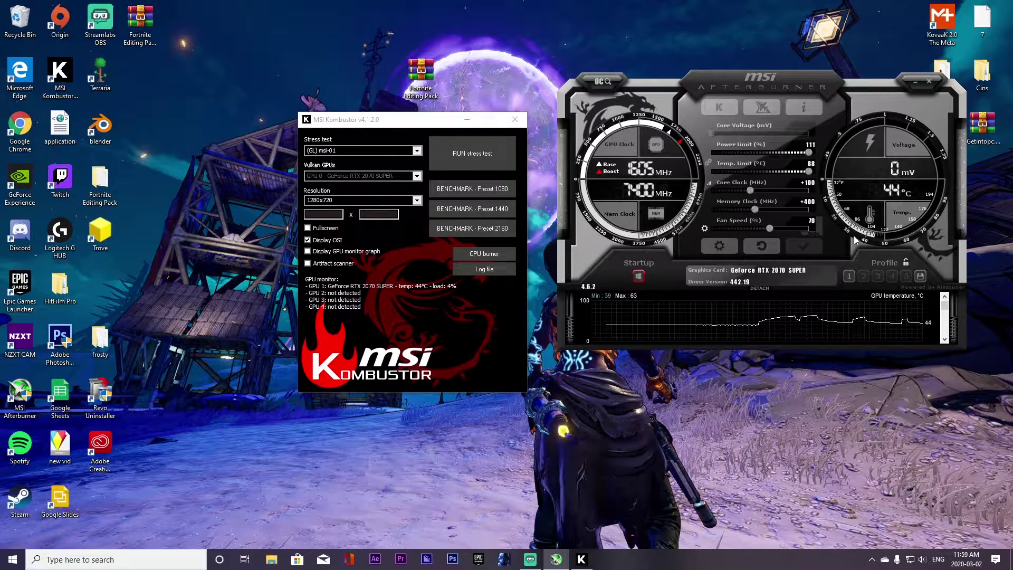
{"action": "left_click", "coordinate": [462, 154]}
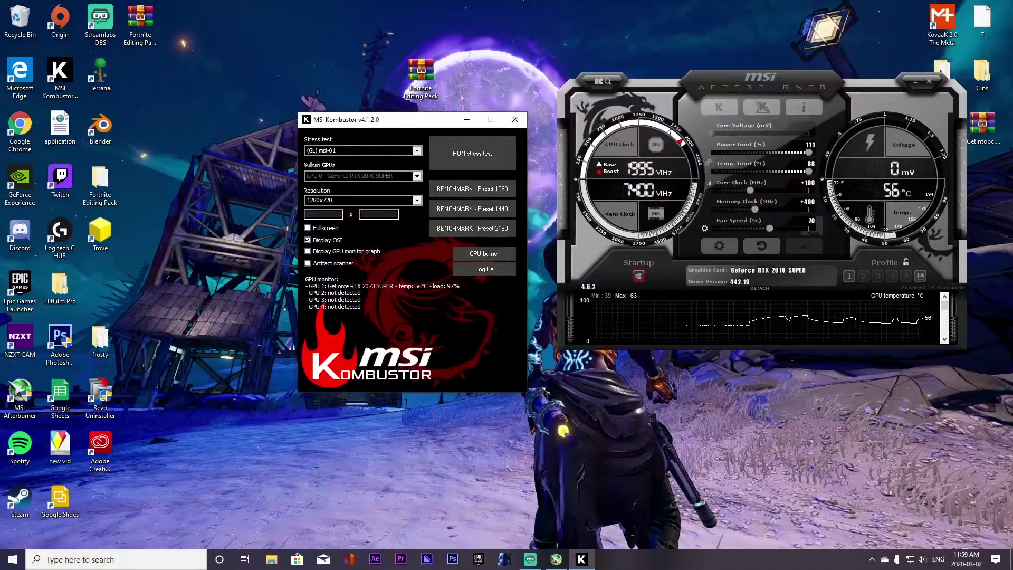
- Run the (GL) FurMark-Donut stress test for about 26 seconds, then close it
{"action": "left_click", "coordinate": [417, 151]}
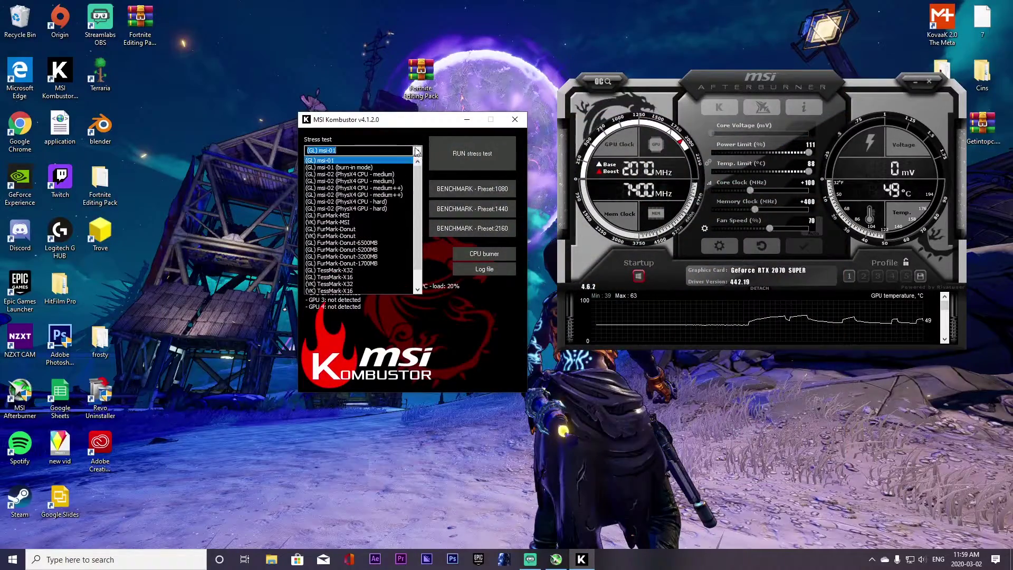
{"action": "left_click", "coordinate": [375, 230]}
{"action": "left_click", "coordinate": [461, 158]}
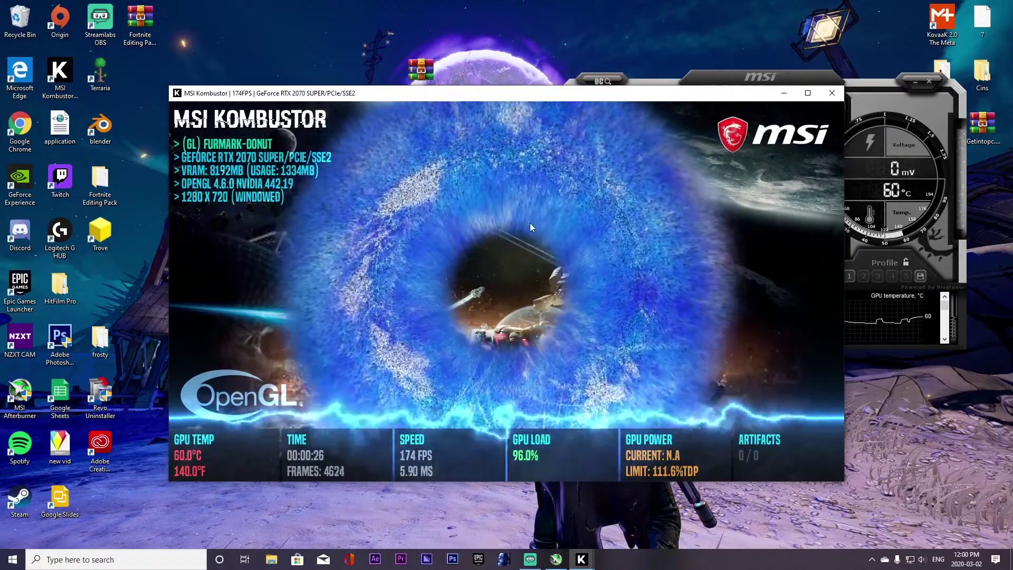
{"action": "key", "text": "Escape"}
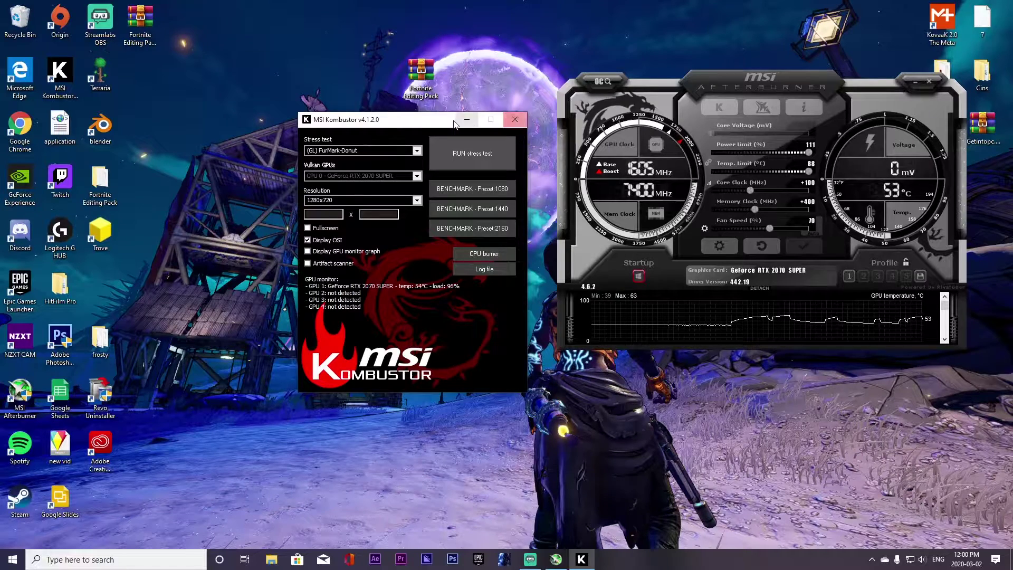
- Shift Kombustor left, apply the pending overclock, and run another FurMark-Donut test
{"action": "left_click_drag", "start_coordinate": [454, 124], "coordinate": [392, 118]}
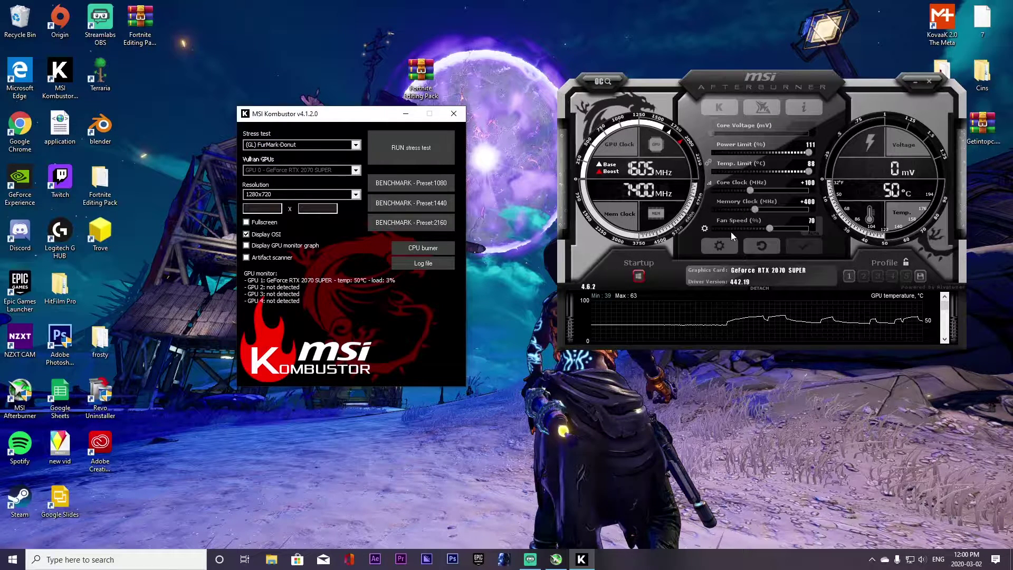
{"action": "left_click", "coordinate": [800, 240]}
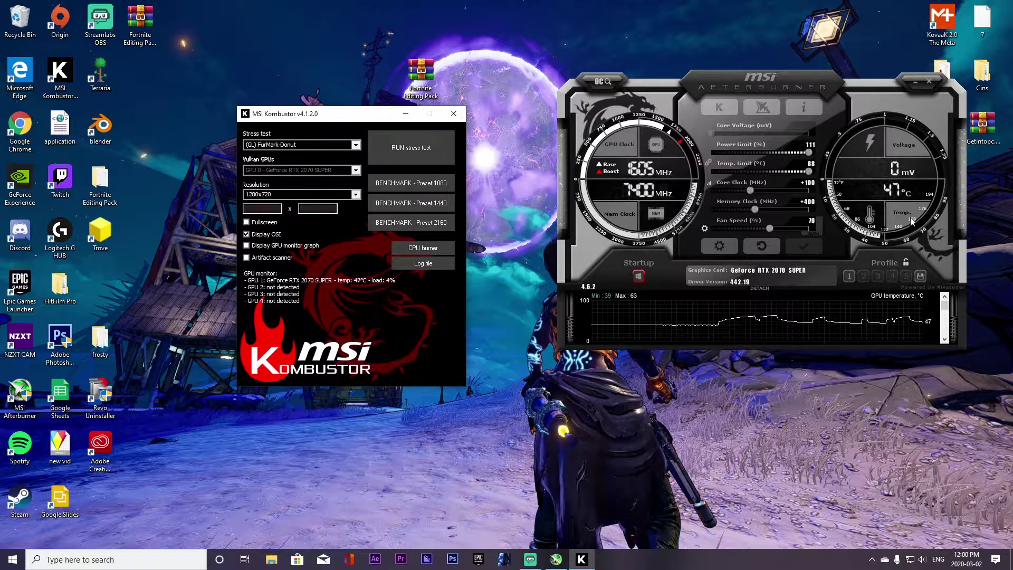
{"action": "left_click", "coordinate": [402, 150]}
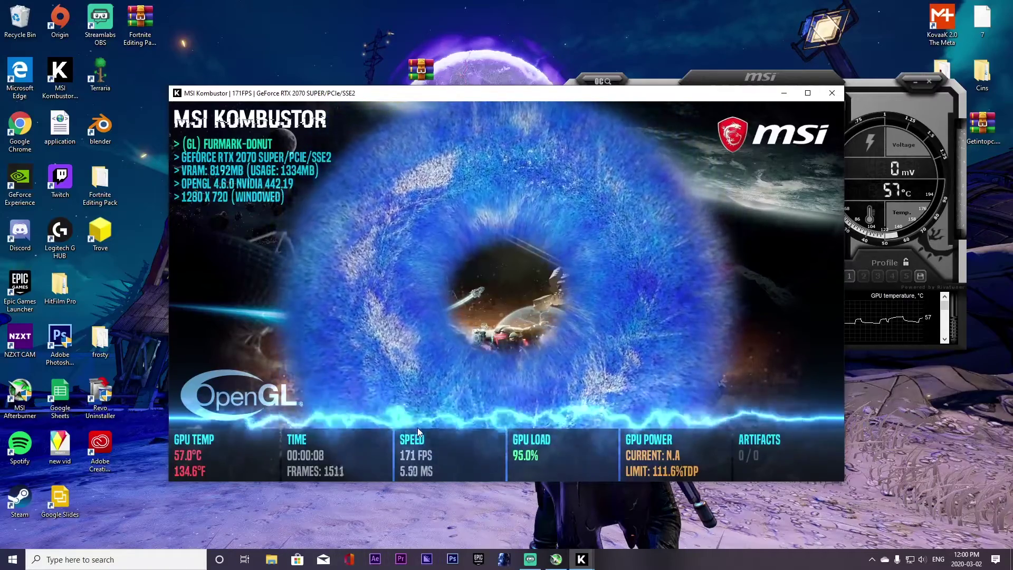
{"action": "left_click", "coordinate": [832, 93]}
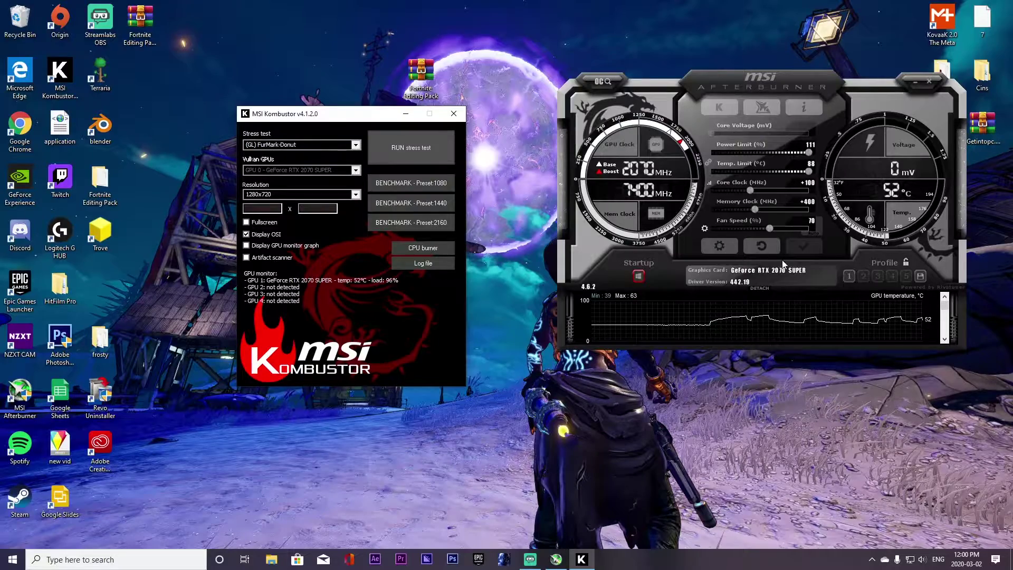
- Move the Afterburner window to the left and slightly down
{"action": "mouse_move", "coordinate": [716, 300]}
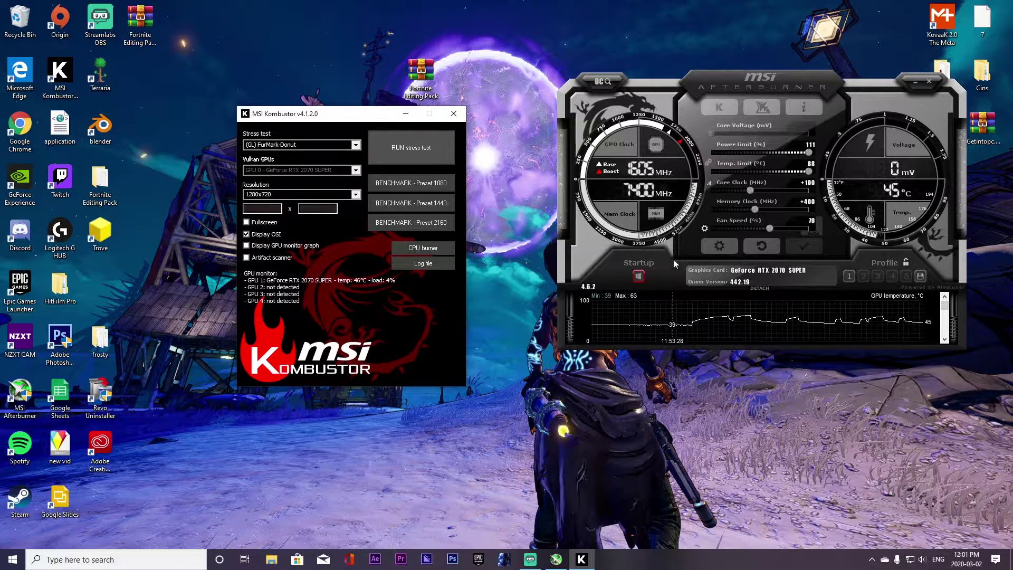
{"action": "left_click_drag", "start_coordinate": [730, 83], "coordinate": [666, 106]}
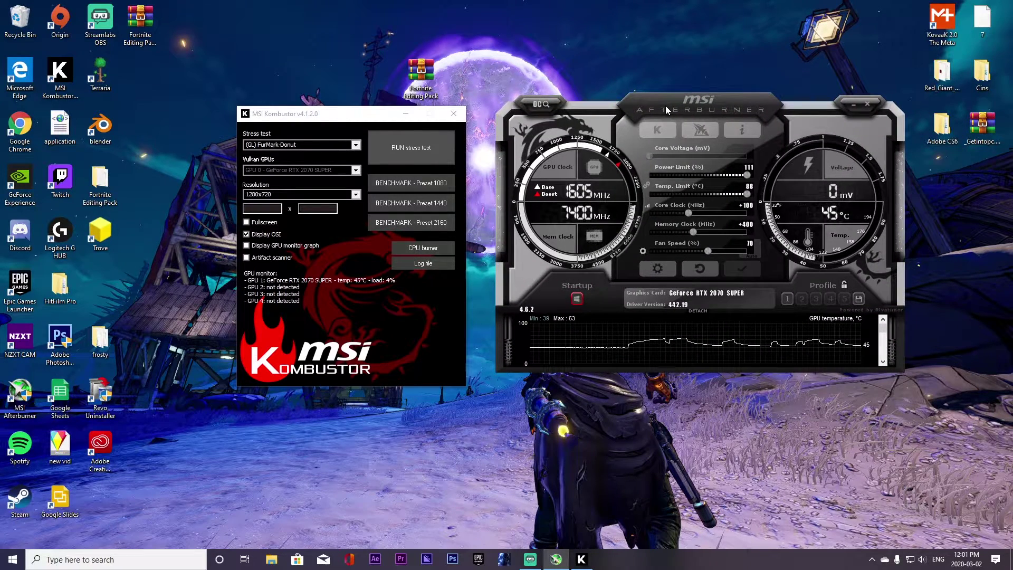